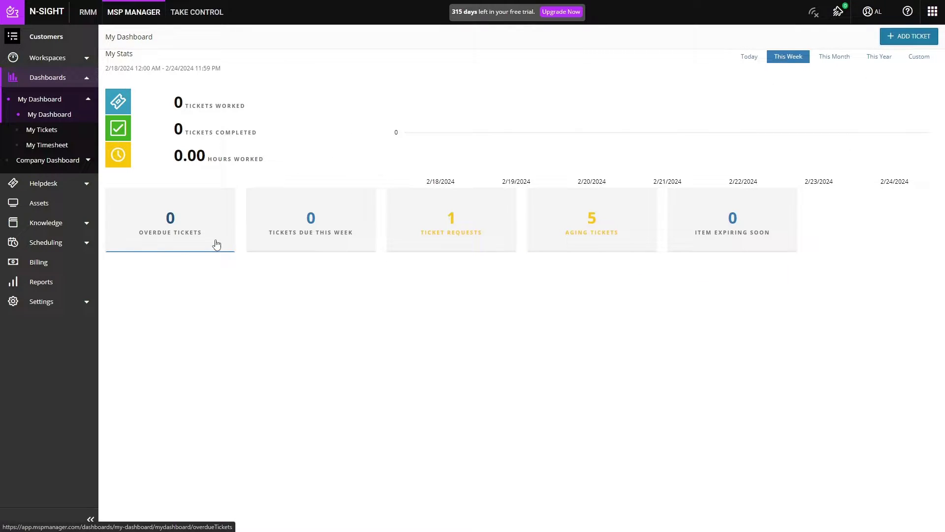
Step: Review the five aging tickets, then list the single pending ticket request, 'Phone down'
{"action": "left_click", "coordinate": [599, 237]}
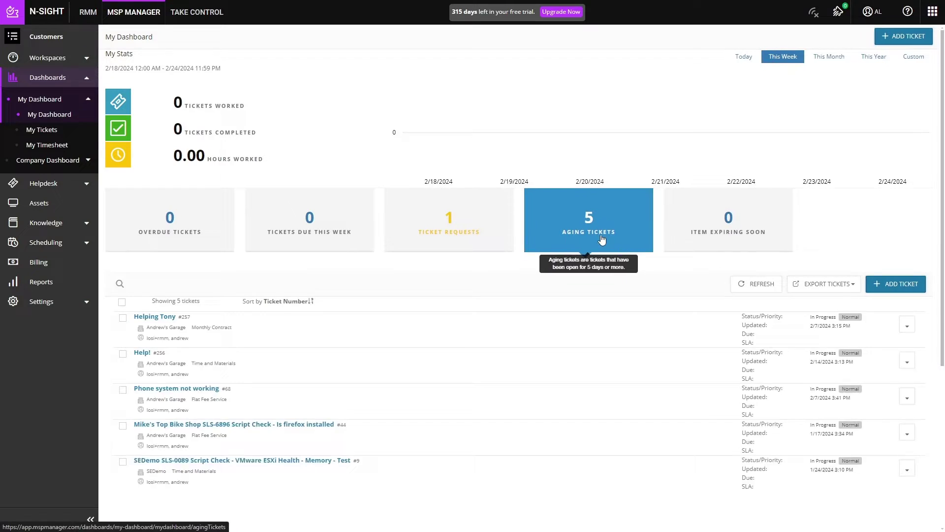
{"action": "left_click", "coordinate": [431, 244]}
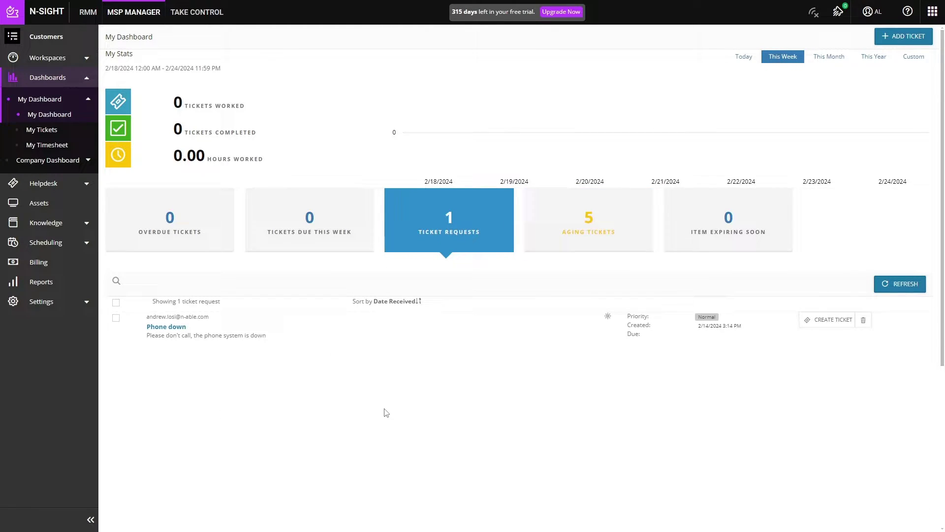
Step: Expand Company Dashboard and browse the User Stats and User Activity reports
{"action": "left_click", "coordinate": [81, 164]}
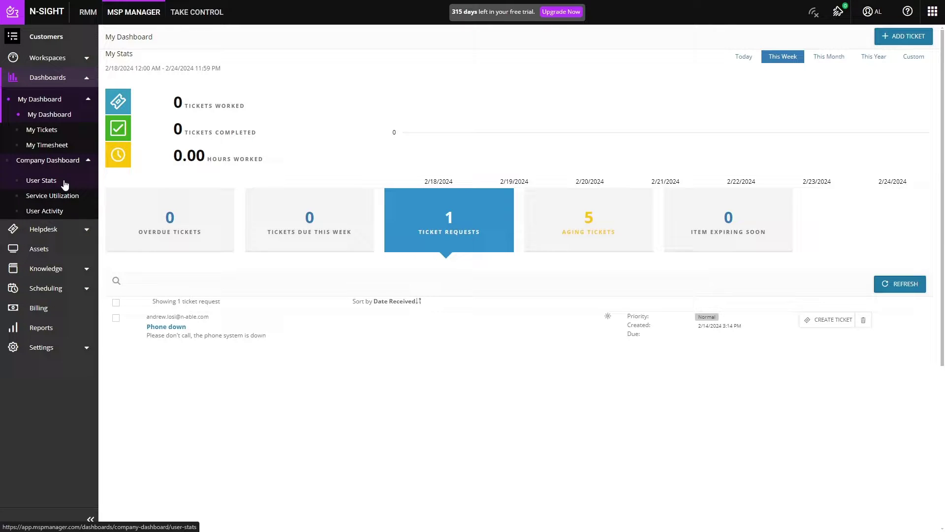
{"action": "left_click", "coordinate": [63, 183]}
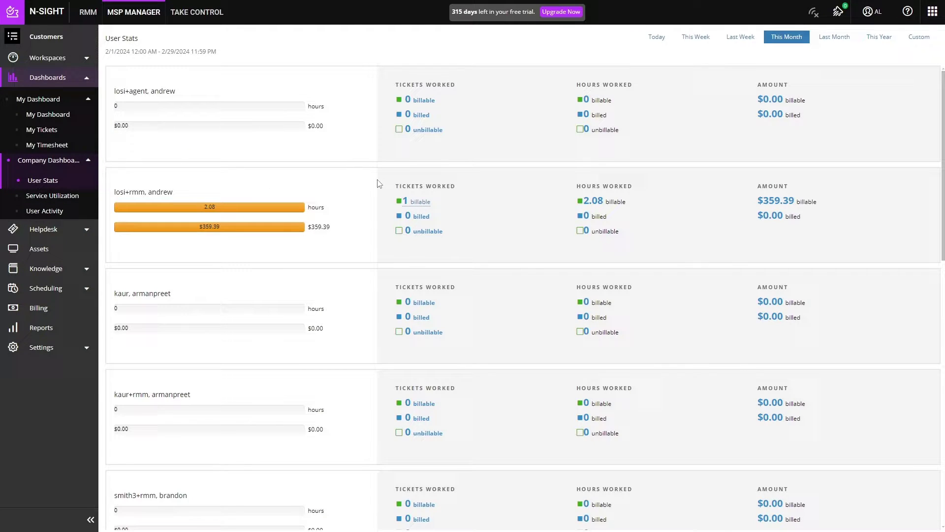
{"action": "left_click", "coordinate": [72, 213]}
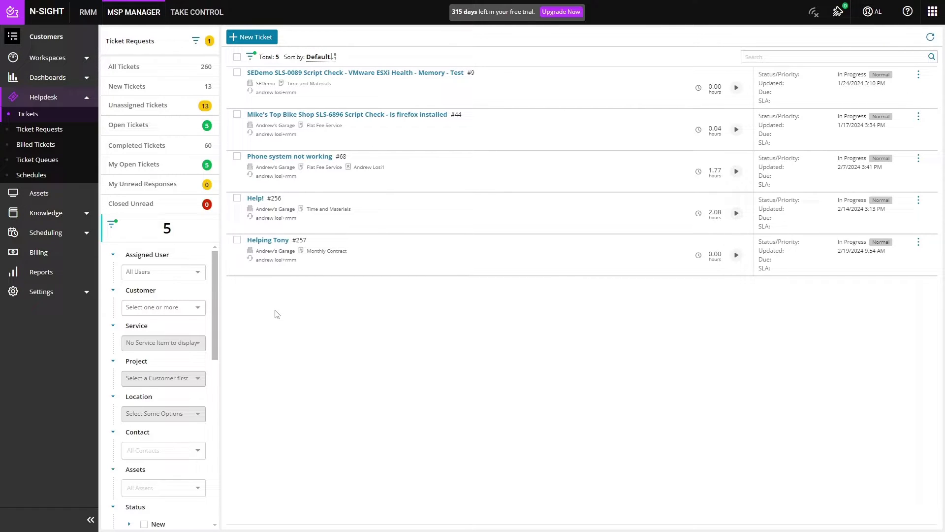
Step: Open ticket #257 and review its issue type and subtype options, keeping Laptop
{"action": "left_click", "coordinate": [266, 240]}
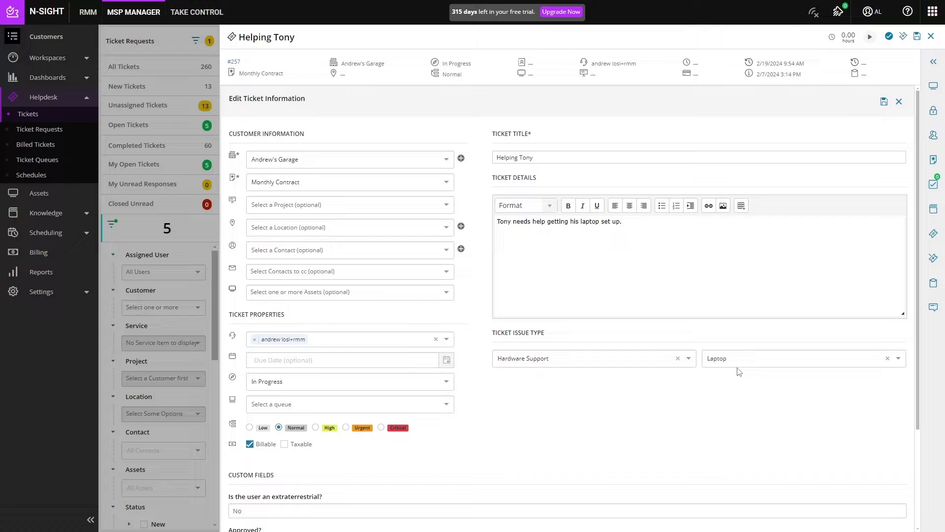
{"action": "left_click", "coordinate": [689, 359]}
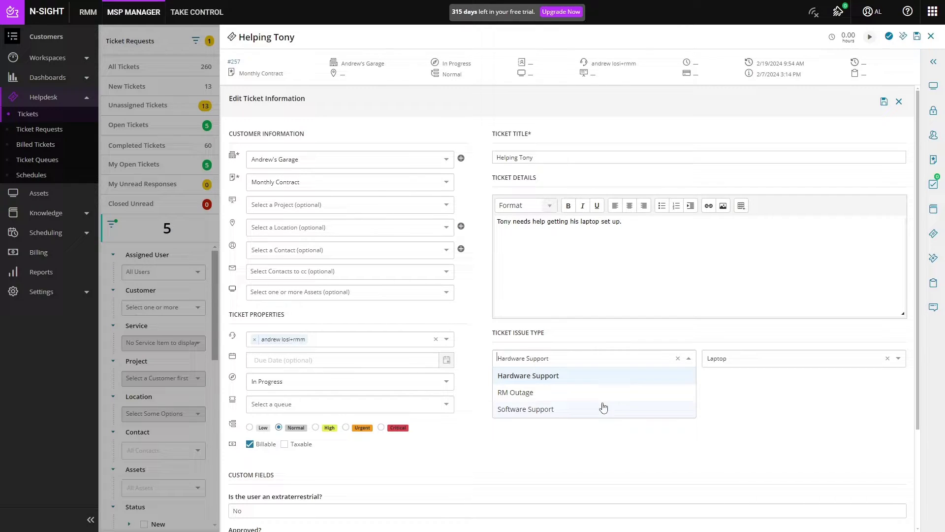
{"action": "left_click", "coordinate": [795, 362]}
{"action": "left_click", "coordinate": [596, 425]}
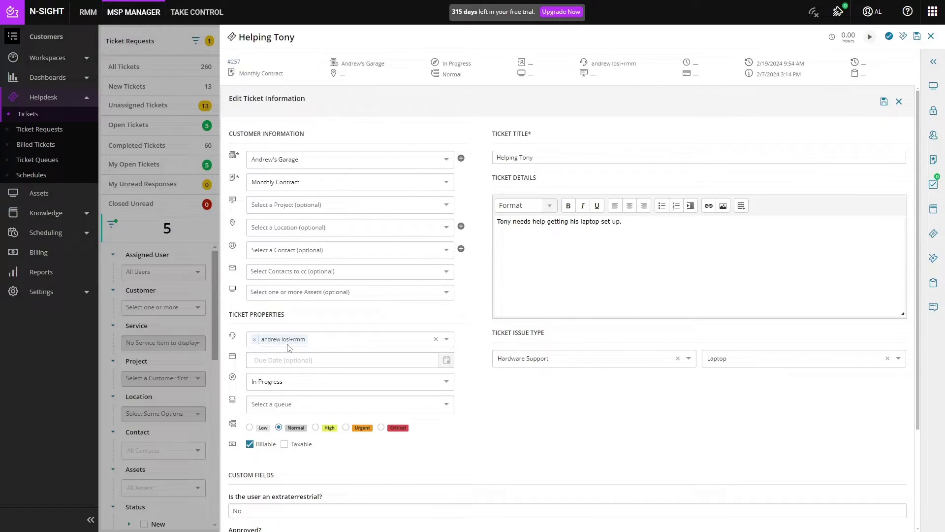
Step: Set the customer contact on the ticket and browse the HQ assets without choosing one
{"action": "left_click", "coordinate": [308, 250]}
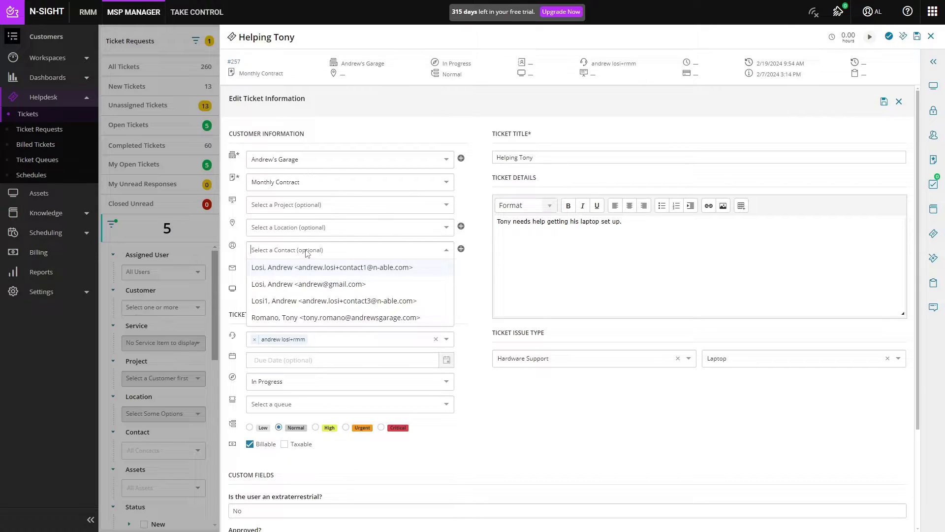
{"action": "left_click", "coordinate": [303, 317]}
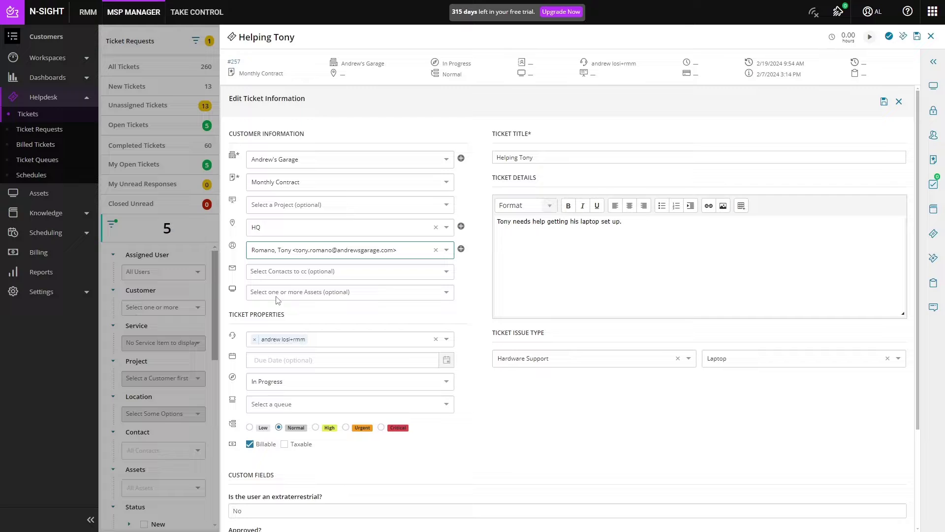
{"action": "left_click", "coordinate": [306, 292]}
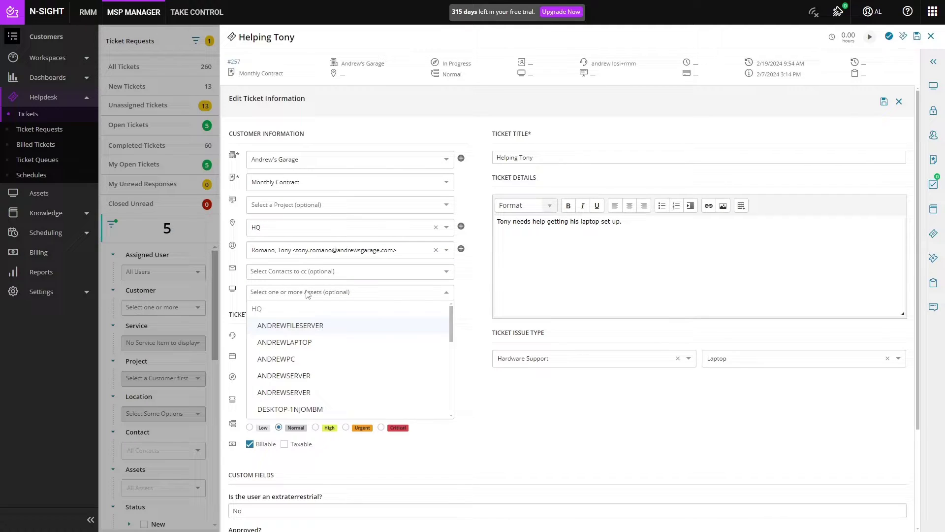
{"action": "scroll", "coordinate": [348, 352], "scroll_direction": "down", "scroll_amount": 3}
{"action": "scroll", "coordinate": [348, 353], "scroll_direction": "up", "scroll_amount": 3}
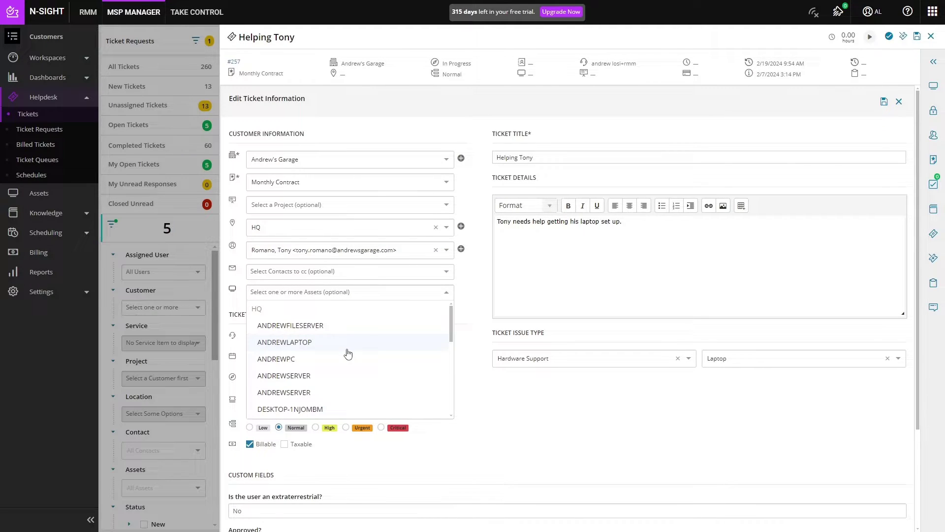
{"action": "left_click", "coordinate": [536, 424]}
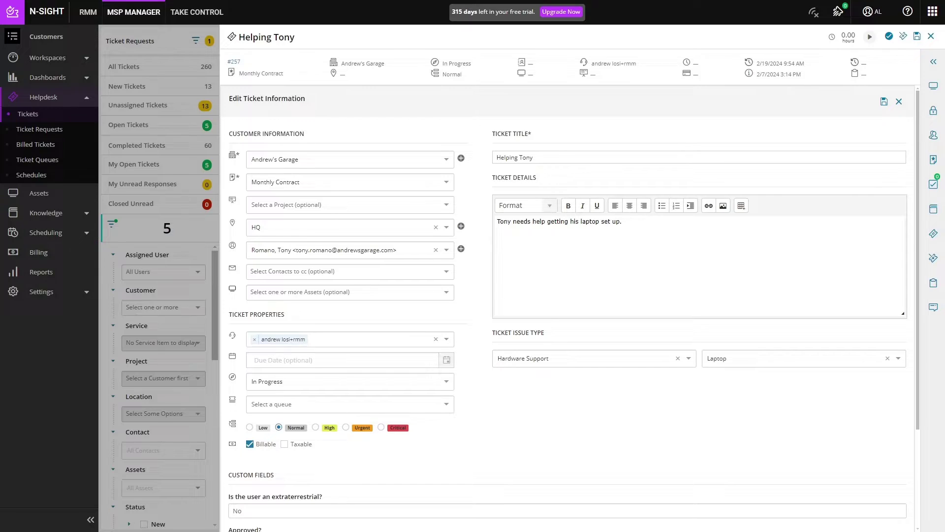
Step: Mark ticket #257 as Approved and save it
{"action": "scroll", "coordinate": [510, 398], "scroll_direction": "down", "scroll_amount": 2}
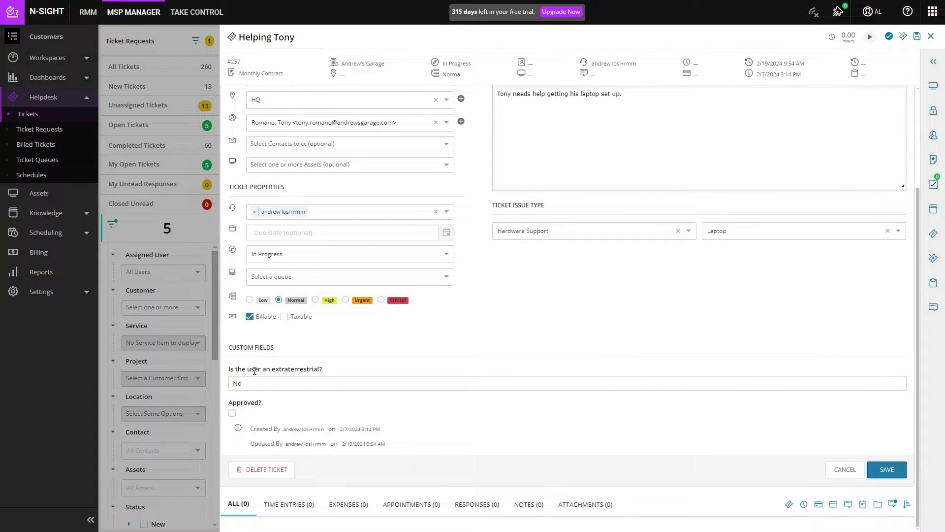
{"action": "left_click", "coordinate": [232, 413]}
{"action": "left_click", "coordinate": [895, 476]}
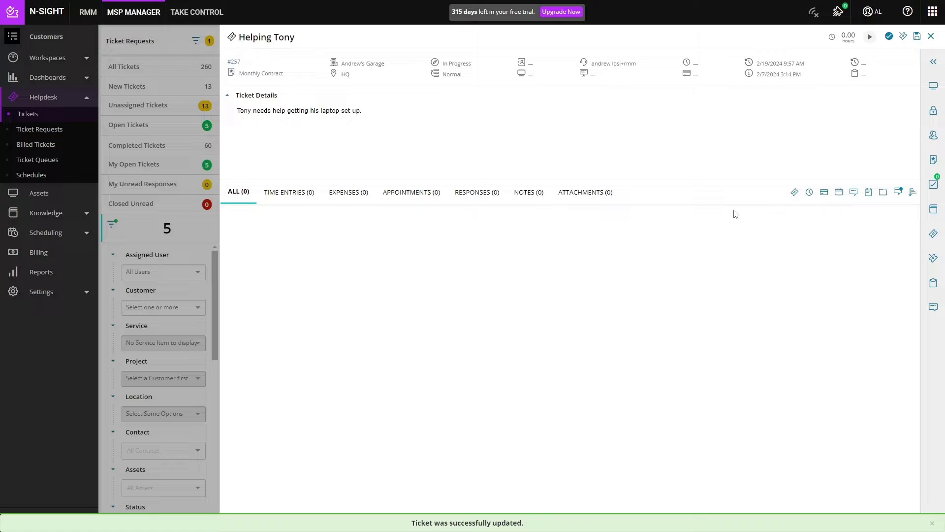
Step: Enter 1 hour of time spent in a new time entry, then switch to a new expense form
{"action": "left_click", "coordinate": [809, 195]}
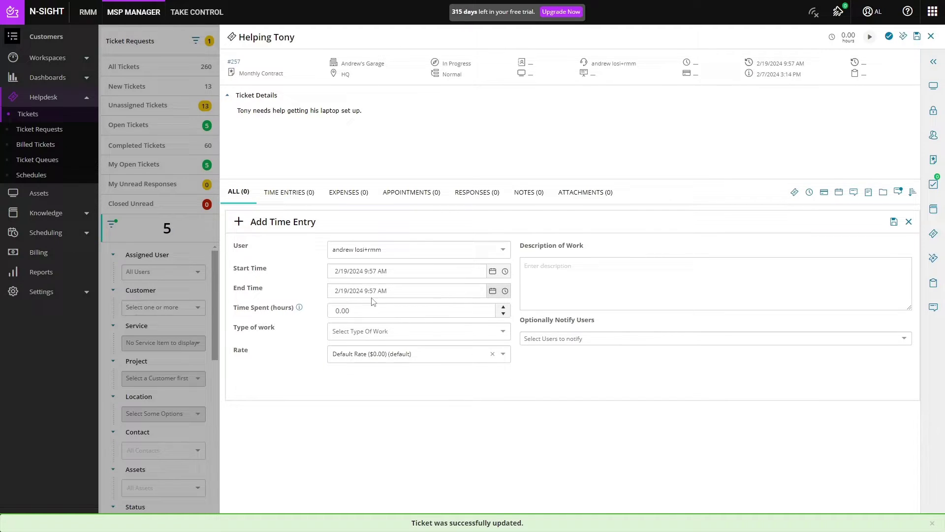
{"action": "left_click", "coordinate": [358, 310]}
{"action": "type", "text": "1"}
{"action": "key", "text": "Tab"}
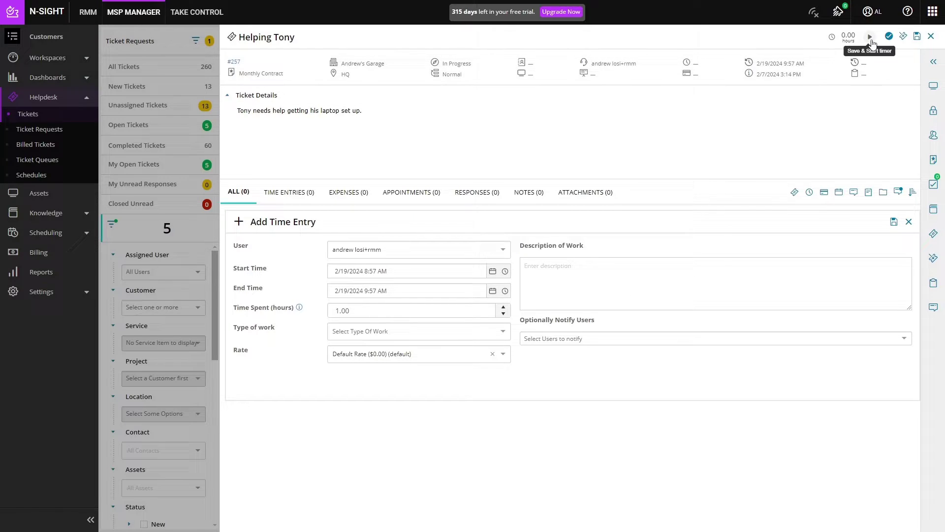
{"action": "left_click", "coordinate": [824, 196]}
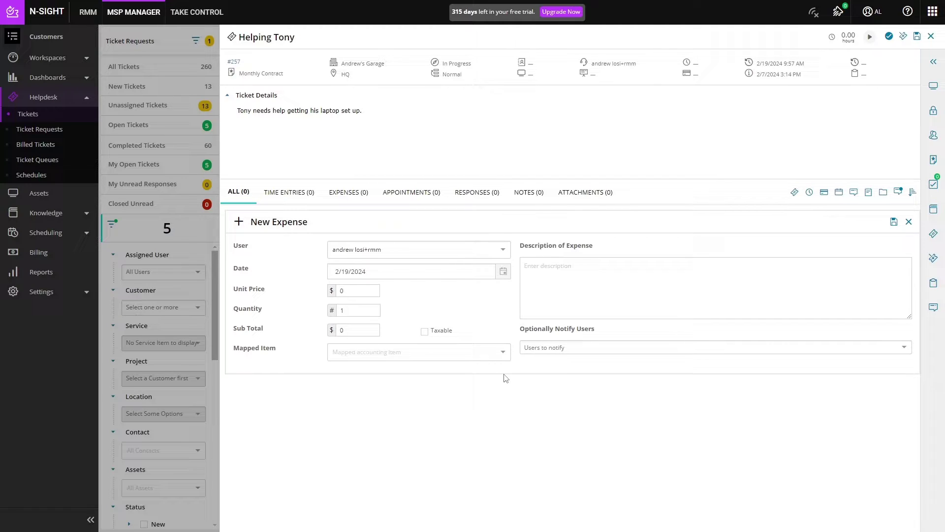
Step: Try the appointment form's Details field, then switch to a new response to the customer contact
{"action": "left_click", "coordinate": [839, 193]}
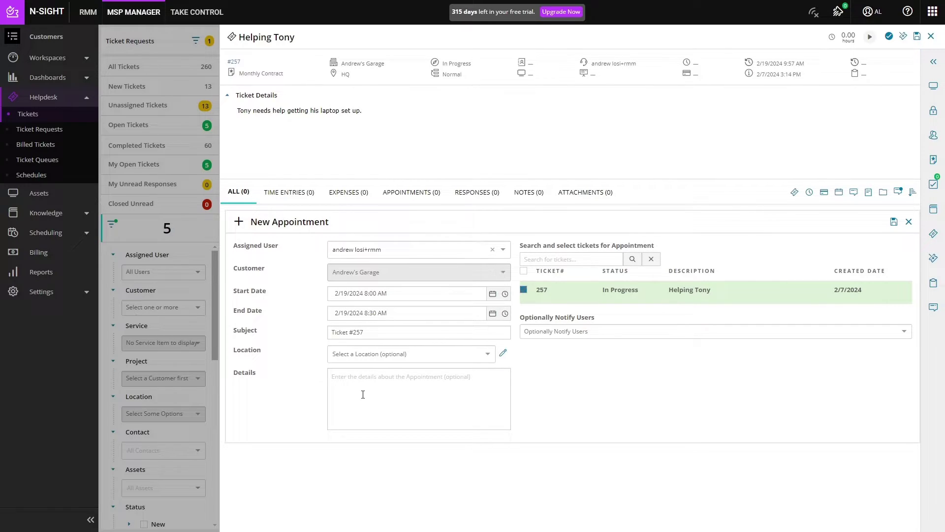
{"action": "left_click", "coordinate": [392, 385]}
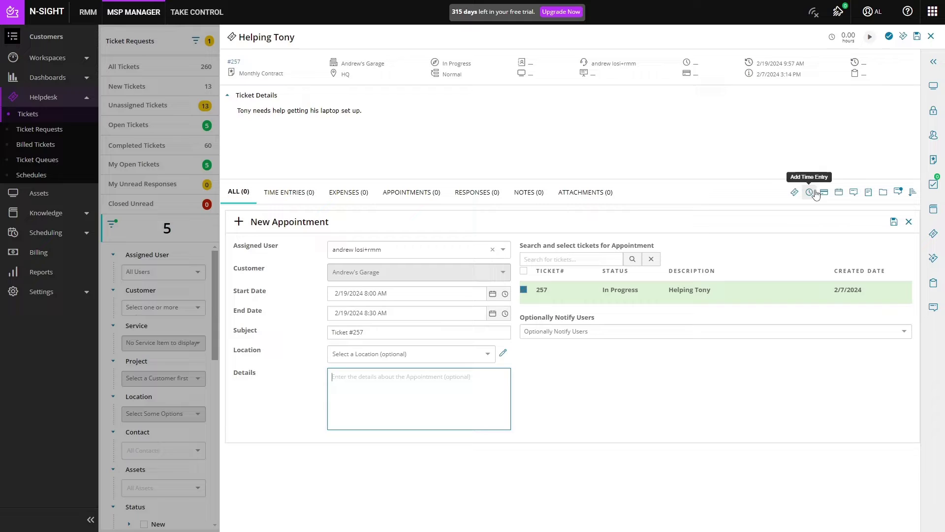
{"action": "left_click", "coordinate": [854, 193]}
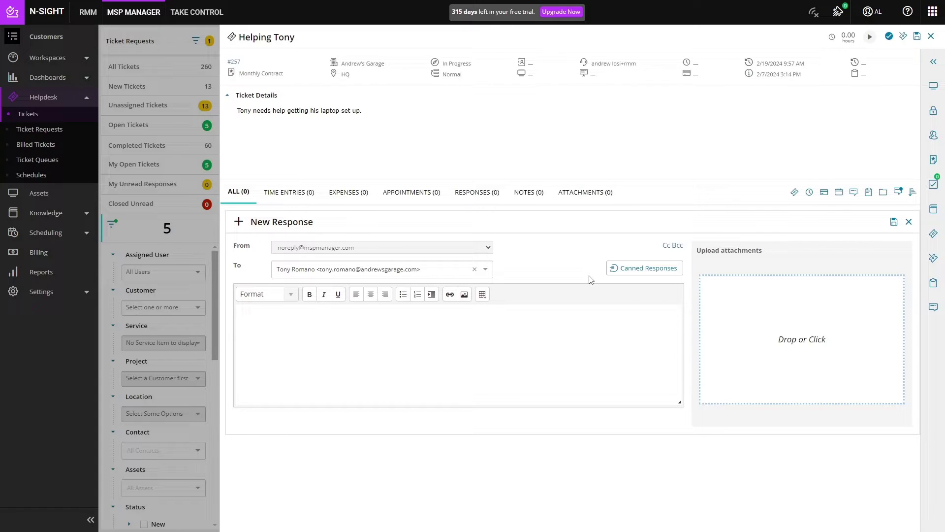
Step: Start a note made visible to the customer, then switch to the attachment upload form
{"action": "left_click", "coordinate": [867, 194]}
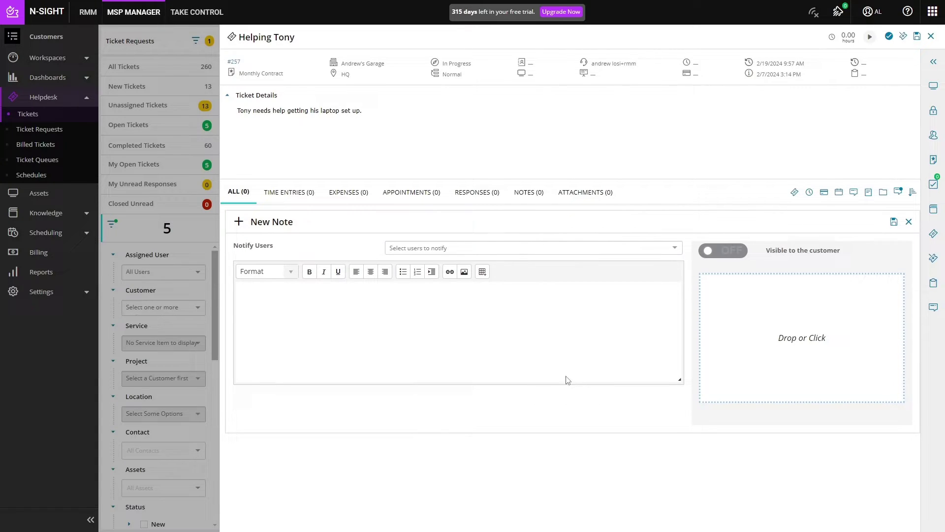
{"action": "left_click", "coordinate": [718, 252]}
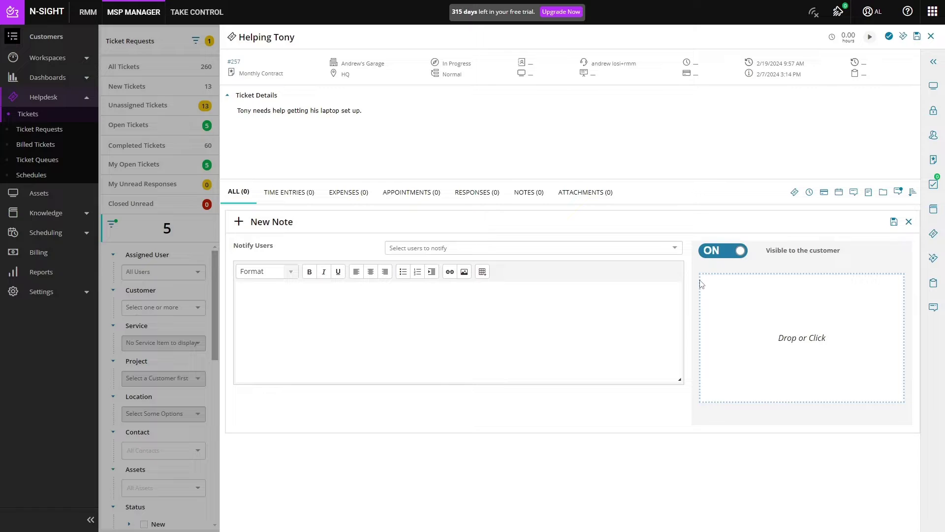
{"action": "left_click", "coordinate": [880, 197]}
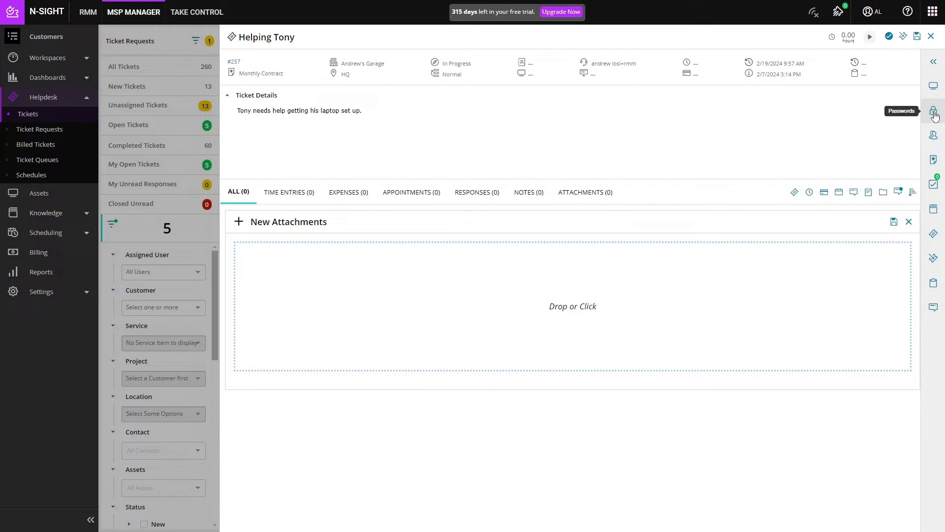
Step: View the ticket's associated contacts and service items in the right rail
{"action": "left_click", "coordinate": [933, 138]}
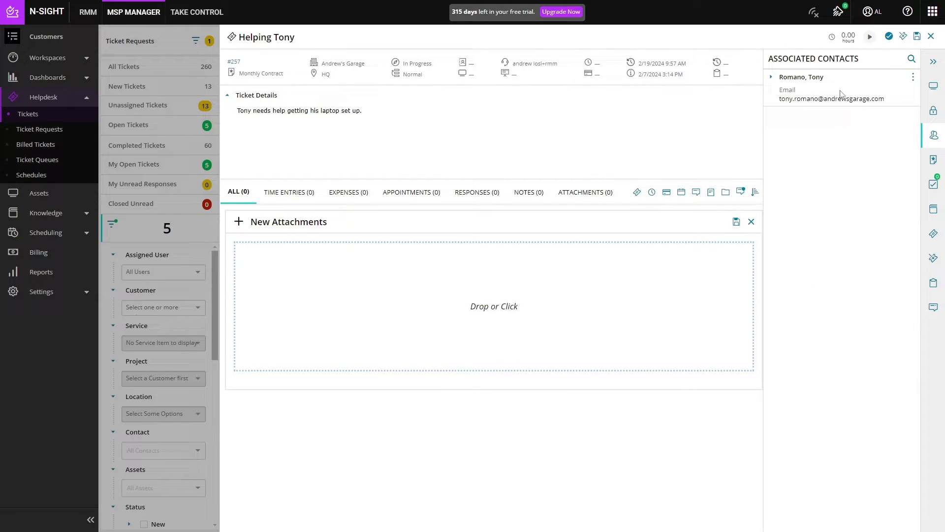
{"action": "left_click", "coordinate": [939, 166]}
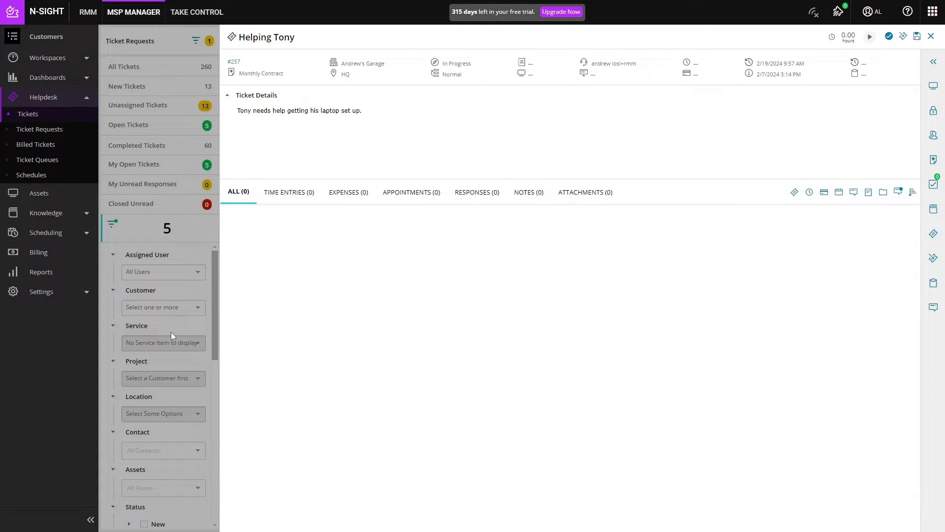
Step: Open the Mike's Top Bike Shop SLS-6896 ticket and check its remote-control device list
{"action": "left_click", "coordinate": [399, 111]}
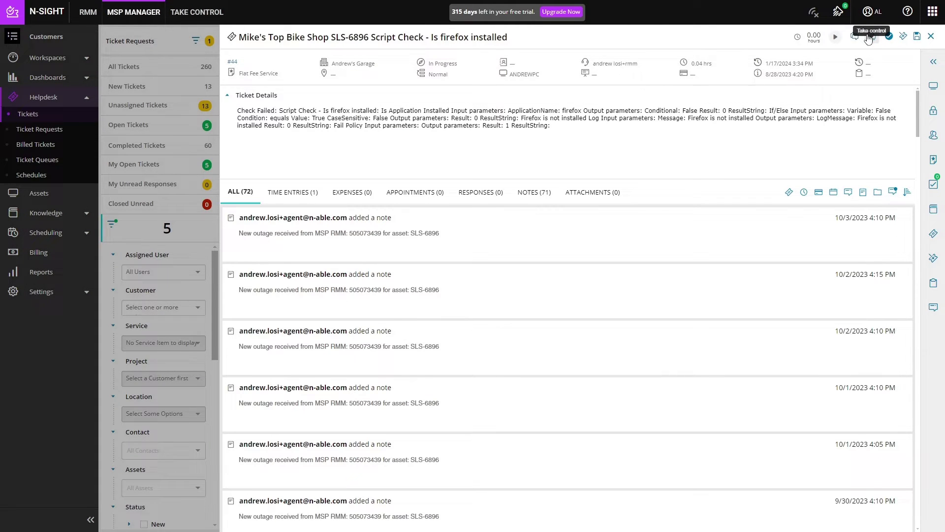
{"action": "left_click", "coordinate": [871, 40]}
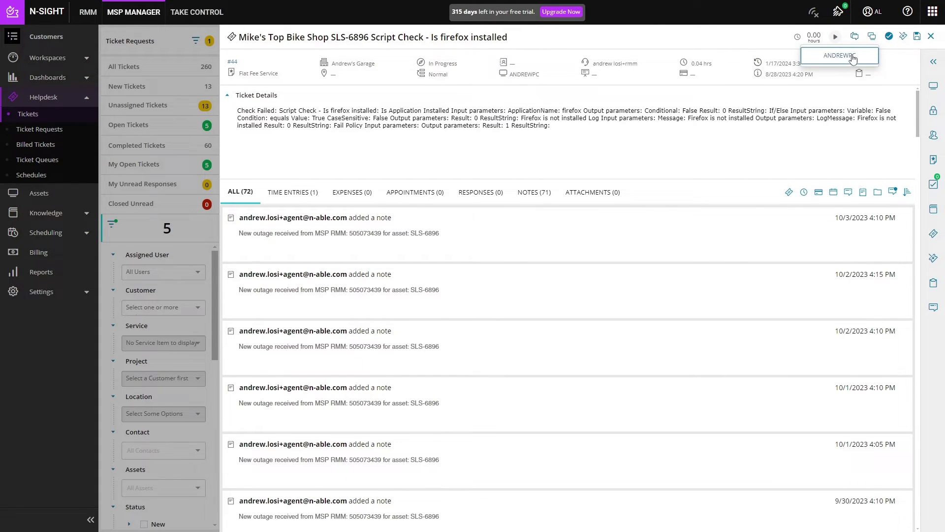
{"action": "left_click", "coordinate": [854, 37]}
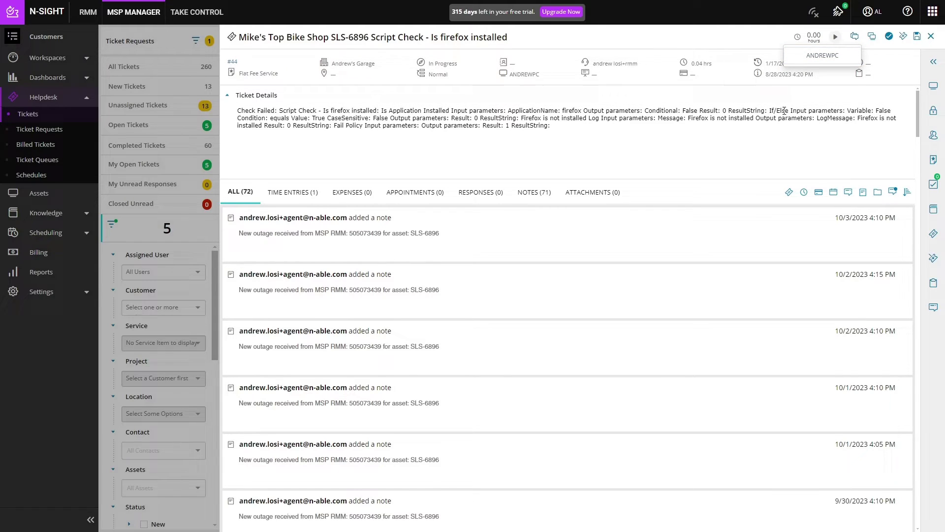
{"action": "left_click", "coordinate": [854, 37]}
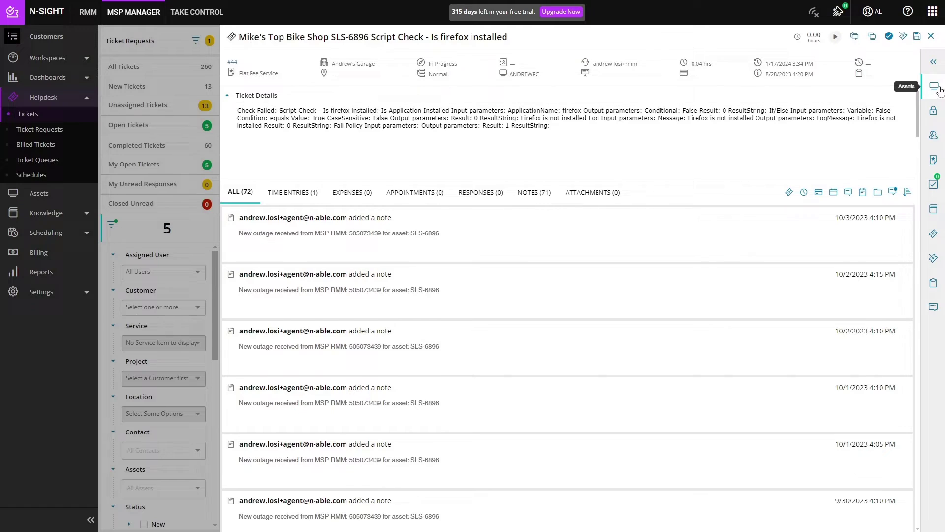
Step: View the ANDREWPC asset summary from the ticket's Assets panel, then go to the Assets list
{"action": "left_click", "coordinate": [939, 89]}
{"action": "left_click", "coordinate": [913, 76]}
{"action": "left_click", "coordinate": [897, 92]}
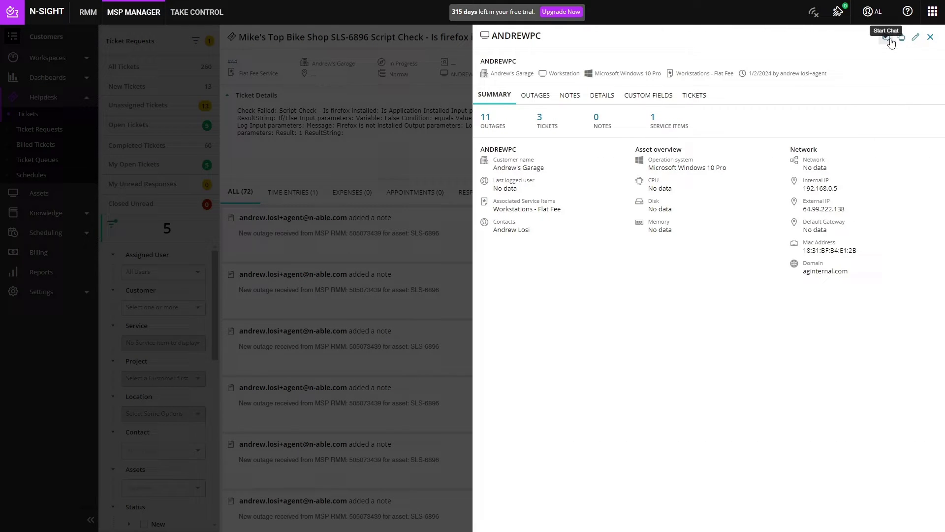
{"action": "left_click", "coordinate": [327, 224]}
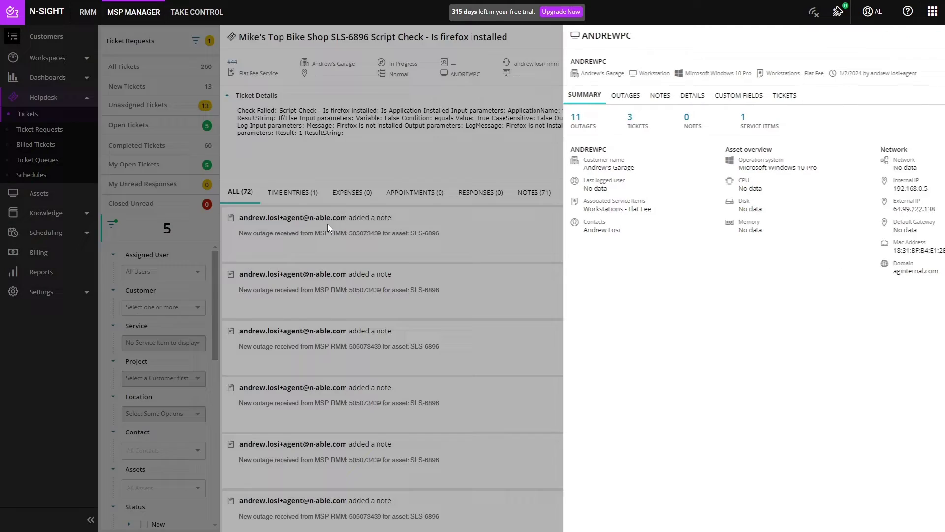
{"action": "left_click", "coordinate": [76, 192]}
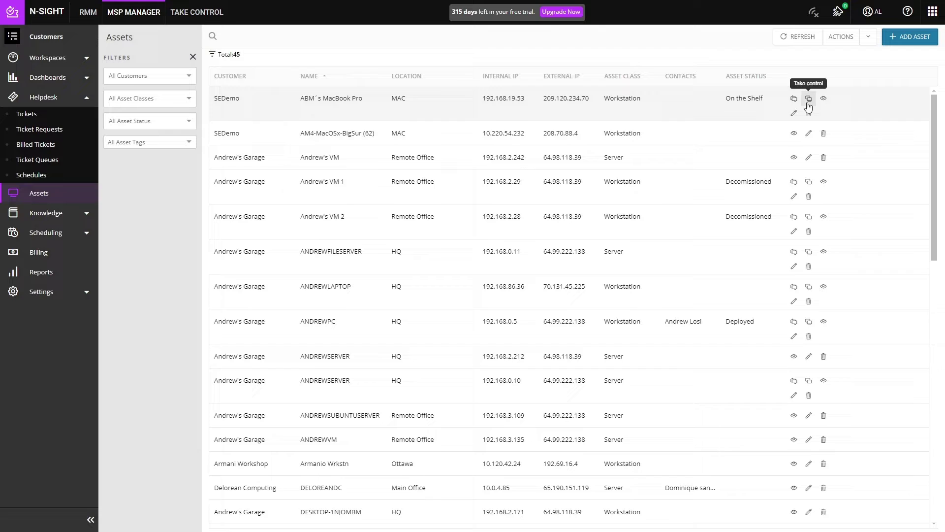
Step: Scroll the 45-asset list and check the All Asset Classes filter options without filtering
{"action": "scroll", "coordinate": [746, 299], "scroll_direction": "down", "scroll_amount": 12}
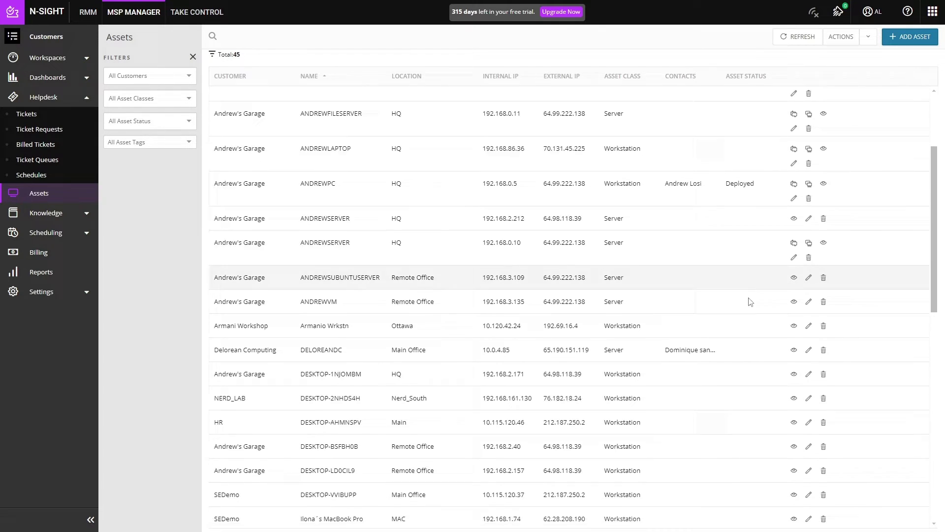
{"action": "scroll", "coordinate": [745, 304], "scroll_direction": "down", "scroll_amount": 1}
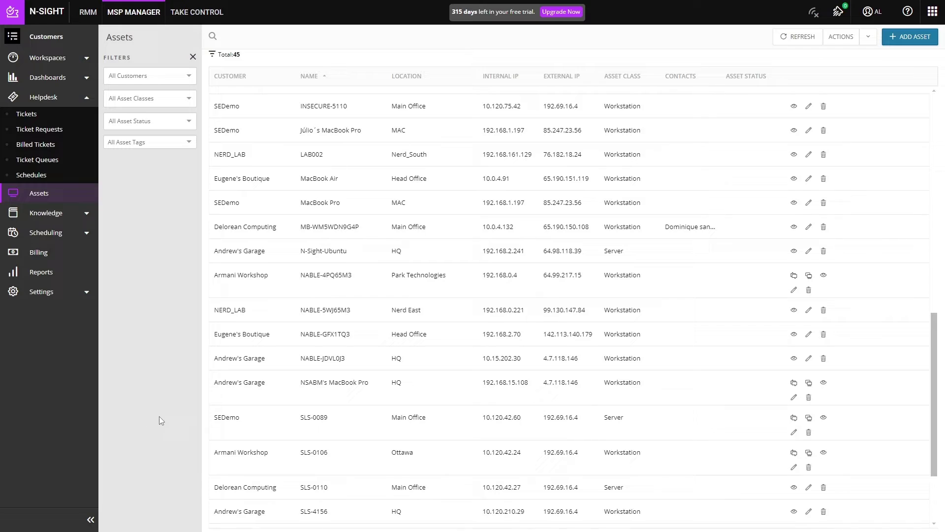
{"action": "left_click", "coordinate": [150, 98]}
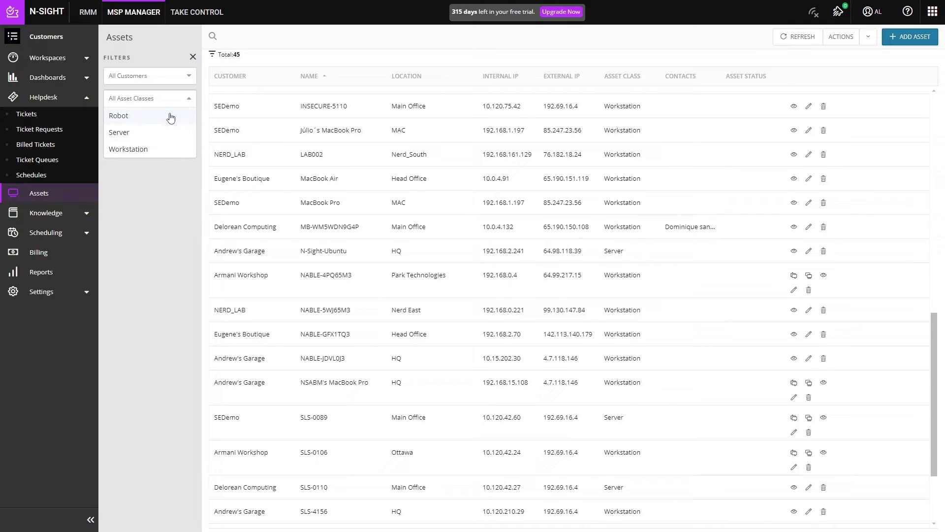
{"action": "left_click", "coordinate": [155, 247]}
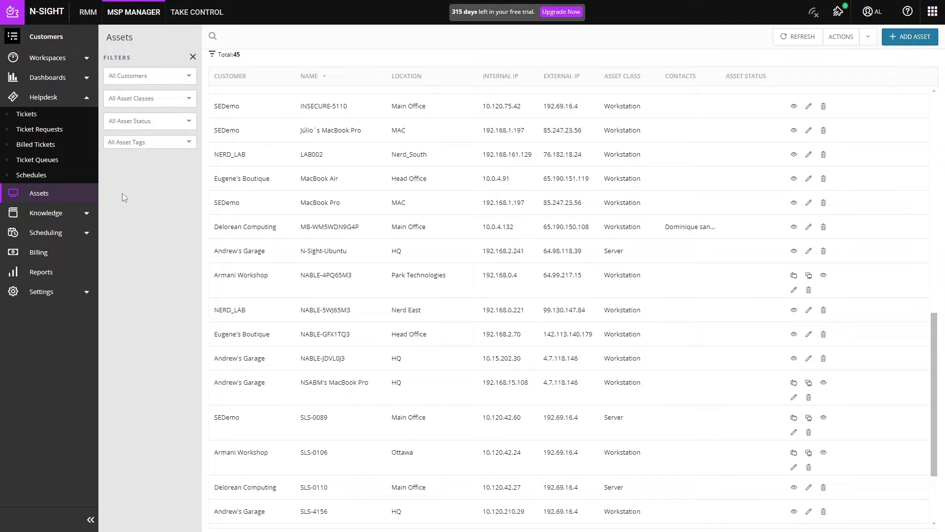
Step: Open INSECURE-5110 for editing and expand its Overview and Misc Info sections
{"action": "left_click", "coordinate": [808, 106]}
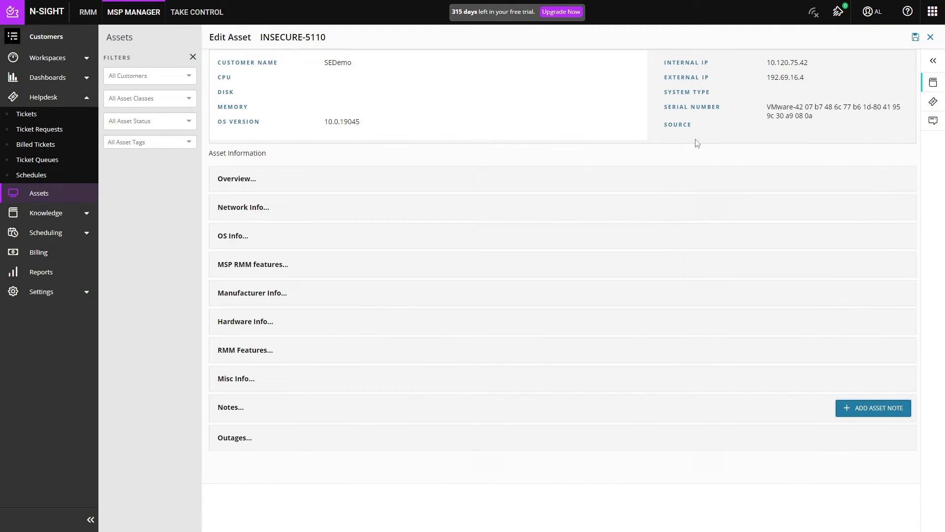
{"action": "left_click", "coordinate": [277, 179]}
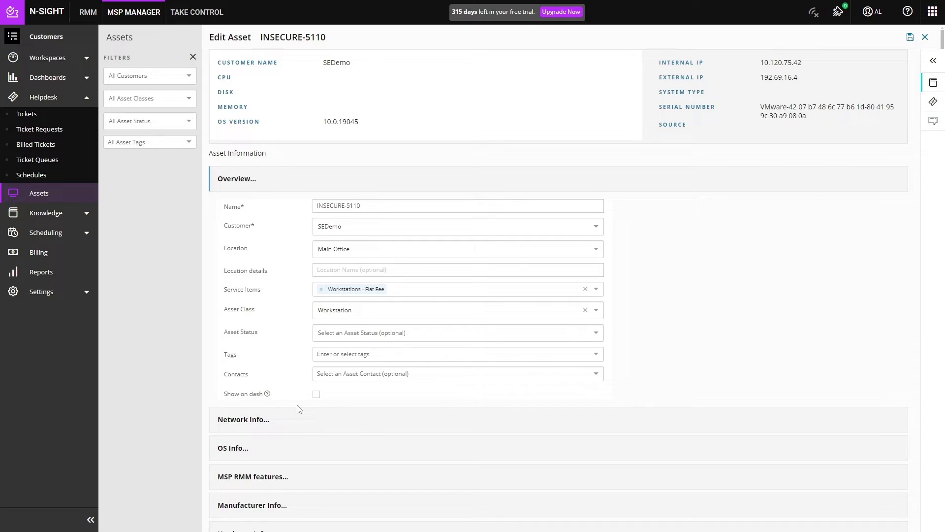
{"action": "scroll", "coordinate": [298, 408], "scroll_direction": "down", "scroll_amount": 3}
{"action": "left_click", "coordinate": [278, 428]}
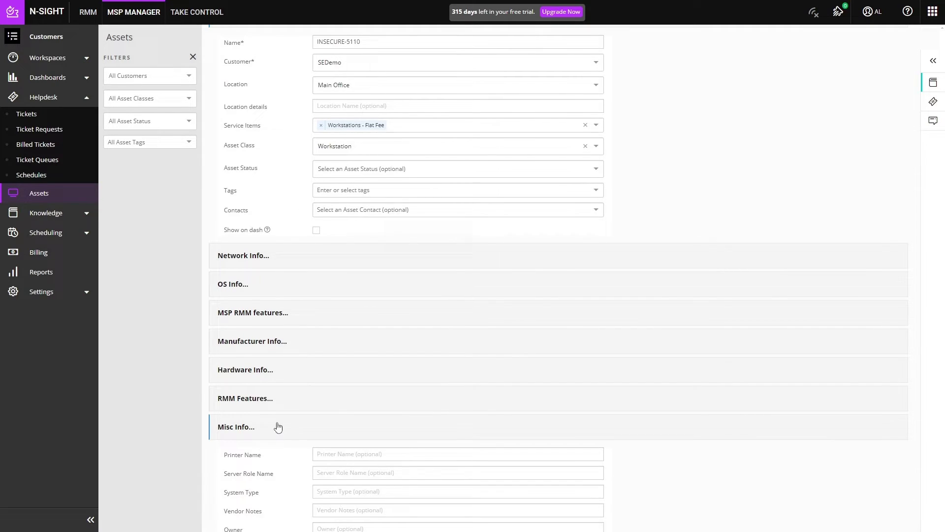
{"action": "scroll", "coordinate": [296, 409], "scroll_direction": "down", "scroll_amount": 3}
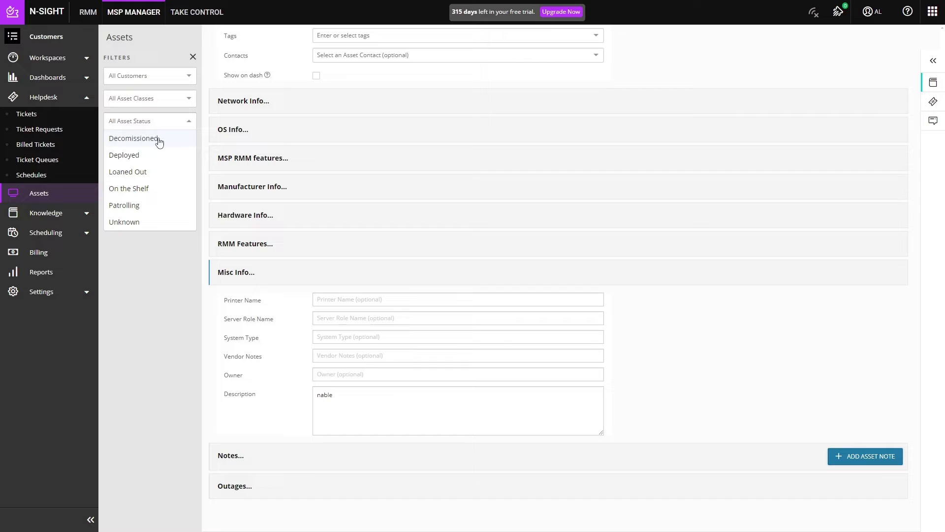
Step: Check the Asset Status and Asset Tags filter options, leaving both unfiltered
{"action": "key", "text": "Escape"}
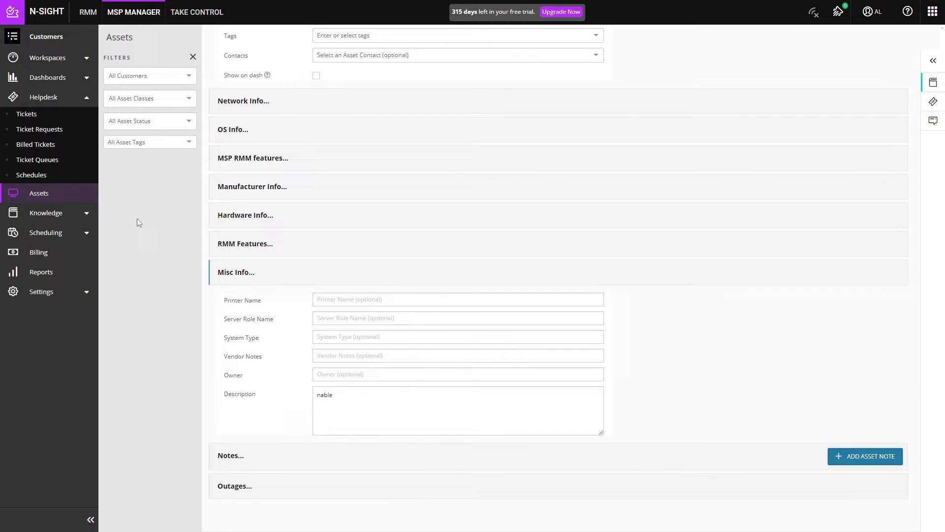
{"action": "left_click", "coordinate": [154, 143]}
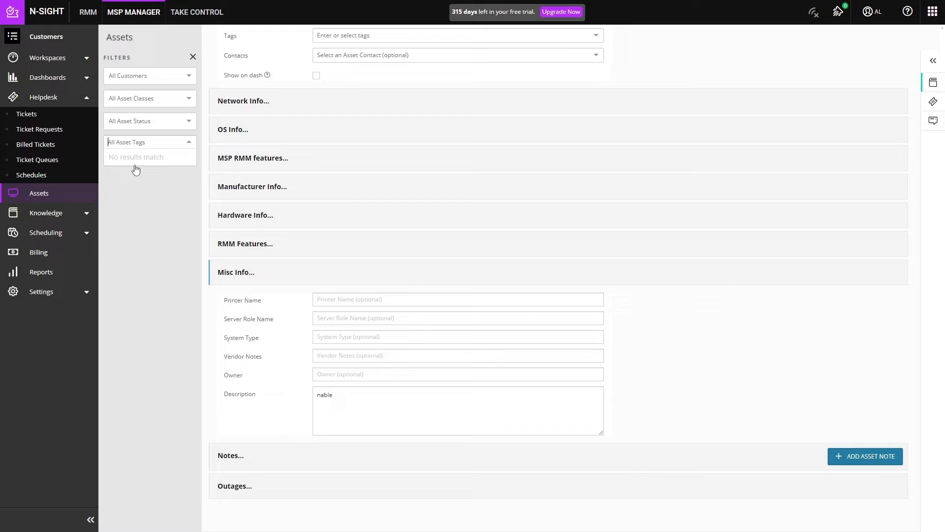
{"action": "key", "text": "Escape"}
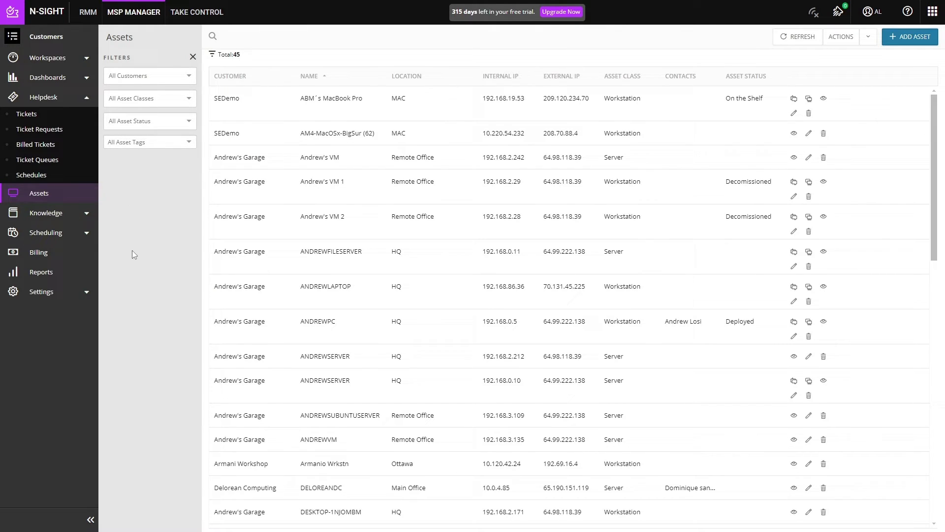
Step: List all knowledge base entries and open the File Server entry
{"action": "left_click", "coordinate": [87, 214]}
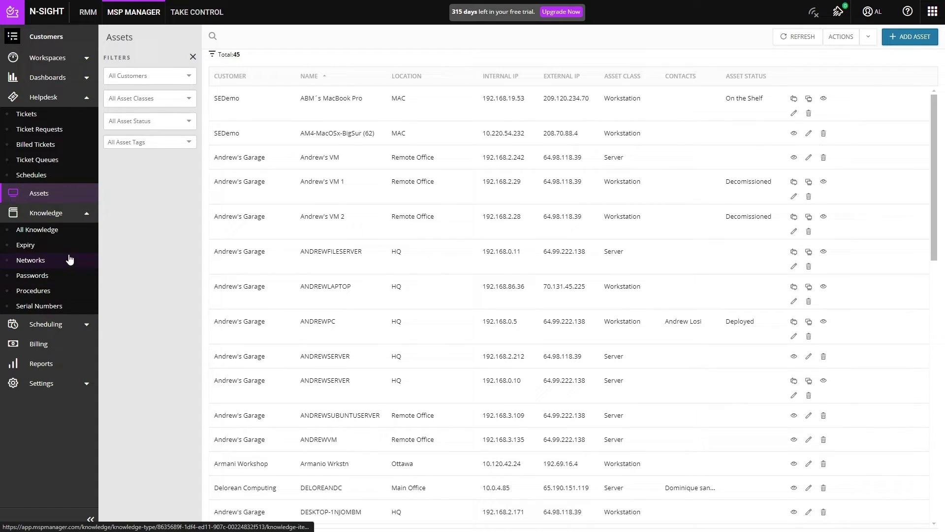
{"action": "left_click", "coordinate": [61, 230]}
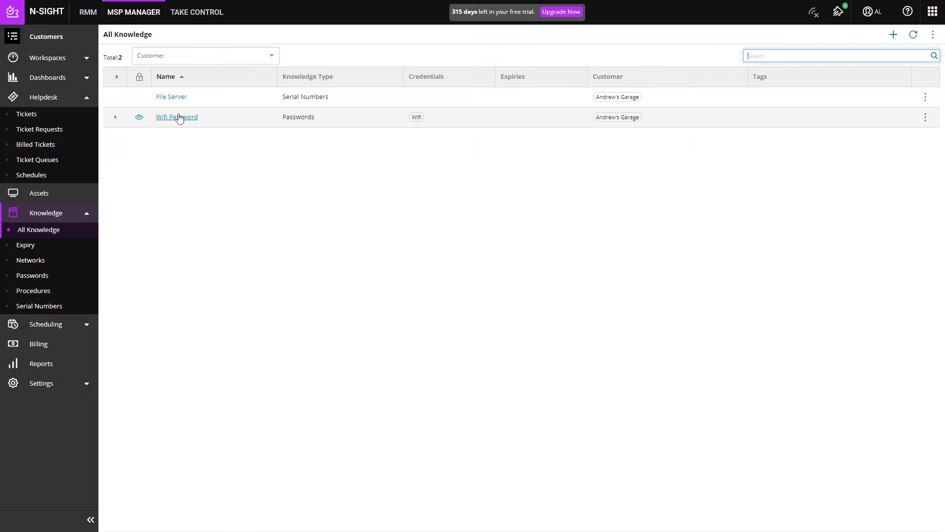
{"action": "left_click", "coordinate": [173, 98]}
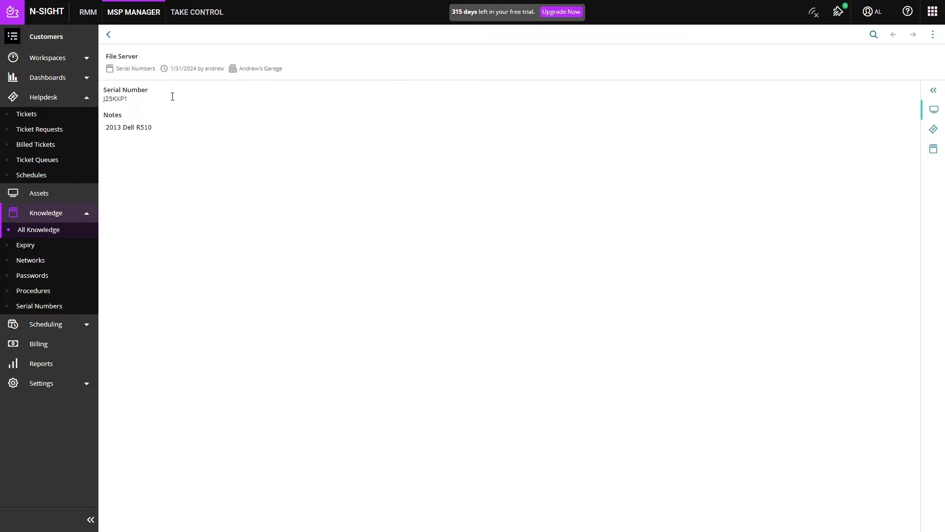
Step: Select the serial number and the Dell R510 note text in the File Server entry
{"action": "double_click", "coordinate": [141, 97]}
{"action": "left_click_drag", "start_coordinate": [170, 127], "coordinate": [104, 127]}
{"action": "left_click", "coordinate": [157, 152]}
{"action": "double_click", "coordinate": [168, 110]}
{"action": "left_click", "coordinate": [168, 109]}
Step: Go back to the knowledge list, view the Wifi Password entry, then return
{"action": "left_click", "coordinate": [108, 34]}
{"action": "left_click", "coordinate": [193, 118]}
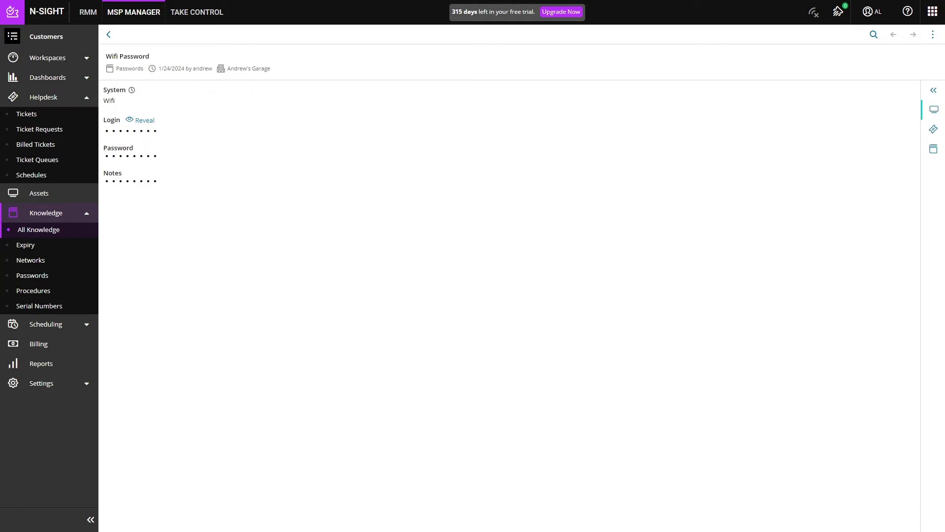
{"action": "key", "text": "alt+Left"}
Step: Open the Billing page and add a new billing batch
{"action": "left_click", "coordinate": [63, 347]}
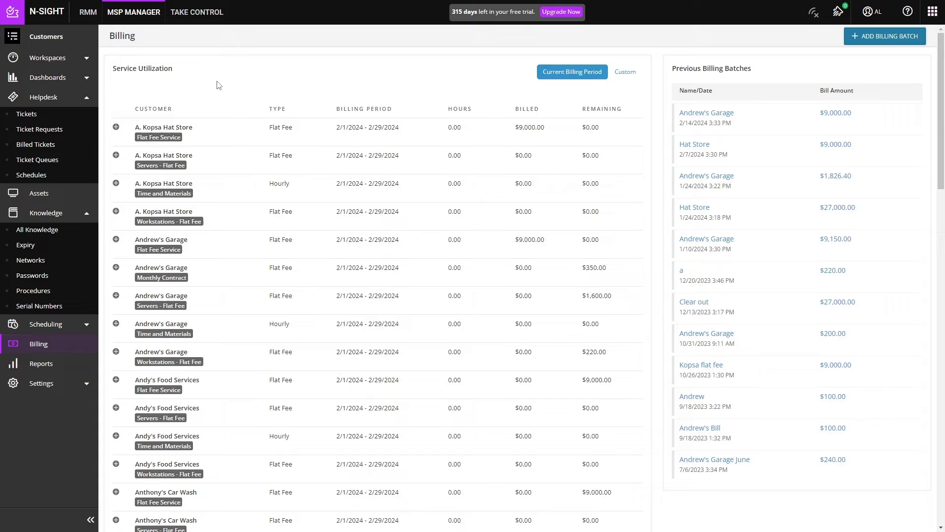
{"action": "left_click", "coordinate": [883, 39]}
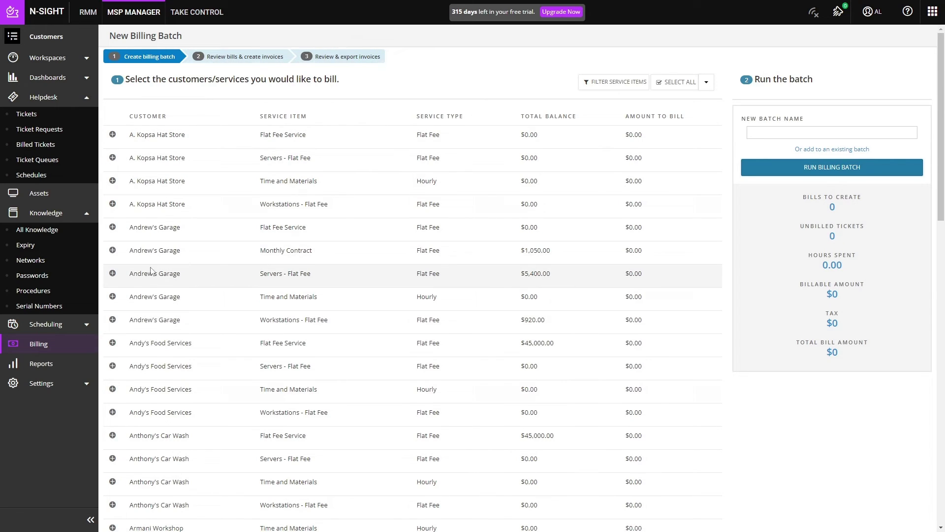
Step: Include the 2/1/2024 and 1/1/2024 Servers - Flat Fee periods and run batch 'Andrew's Garage'
{"action": "left_click", "coordinate": [113, 273]}
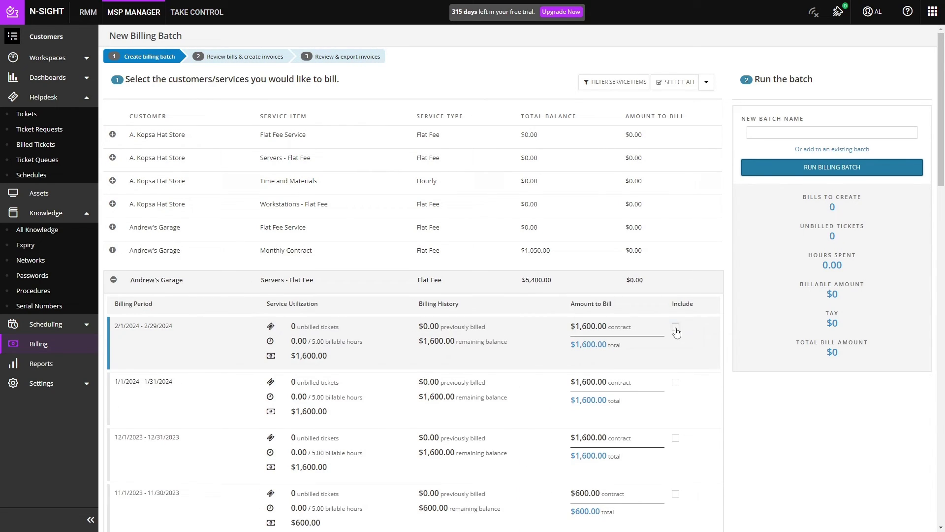
{"action": "left_click", "coordinate": [675, 328]}
{"action": "left_click", "coordinate": [675, 383]}
{"action": "left_click", "coordinate": [826, 134]}
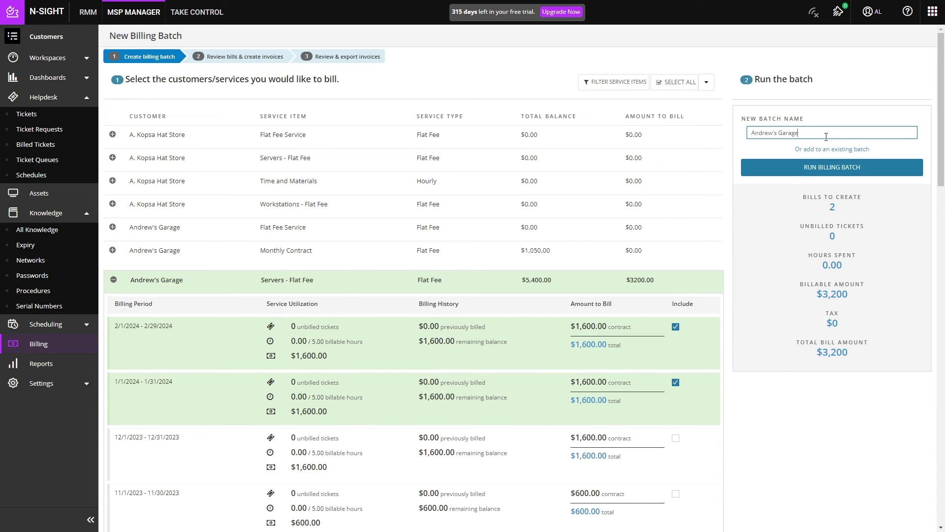
{"action": "left_click", "coordinate": [849, 171]}
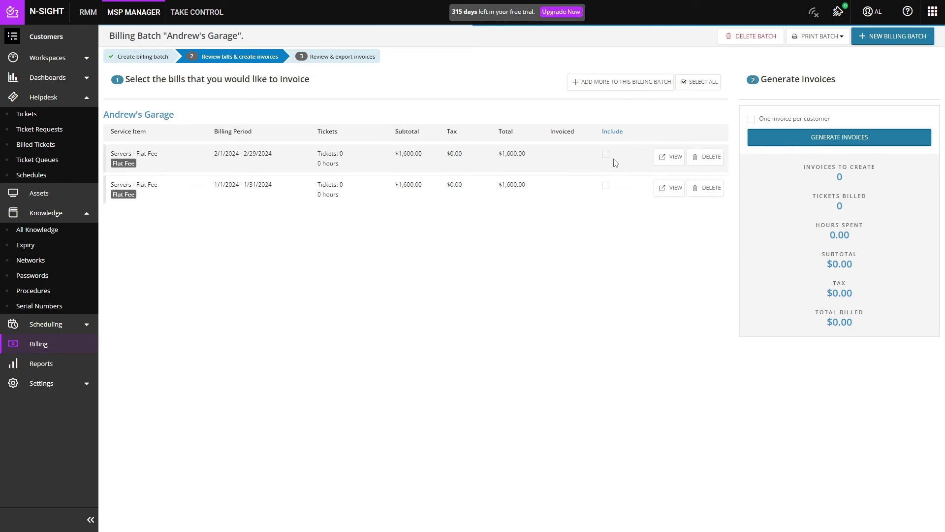
Step: Generate invoices and mark both $1,600.00 invoices for export, then browse the export formats
{"action": "left_click", "coordinate": [811, 138]}
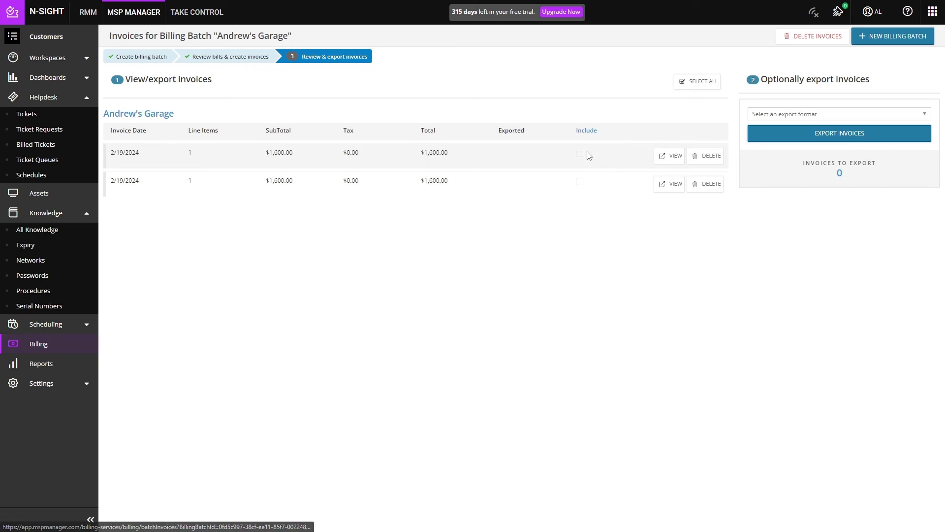
{"action": "left_click", "coordinate": [579, 153]}
{"action": "left_click", "coordinate": [579, 181]}
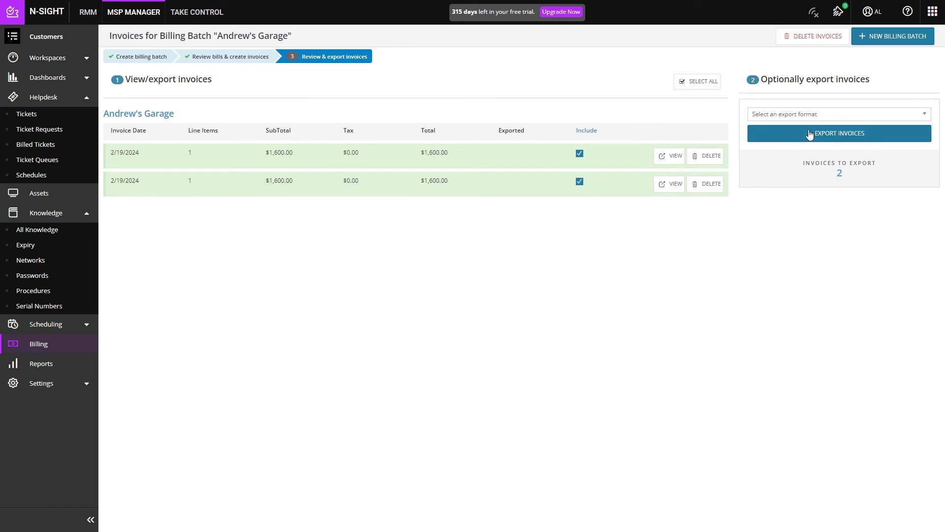
{"action": "left_click", "coordinate": [826, 114]}
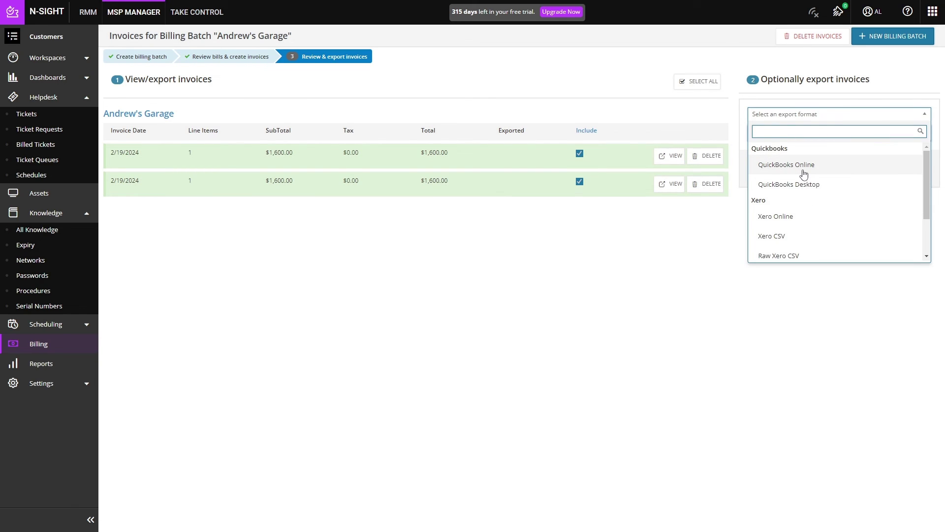
{"action": "scroll", "coordinate": [803, 223], "scroll_direction": "down", "scroll_amount": 2}
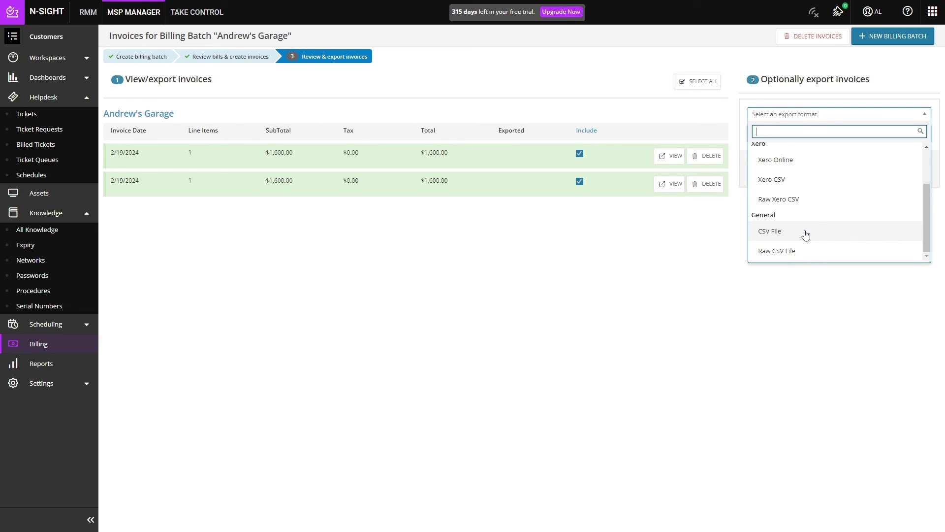
{"action": "left_click", "coordinate": [661, 276]}
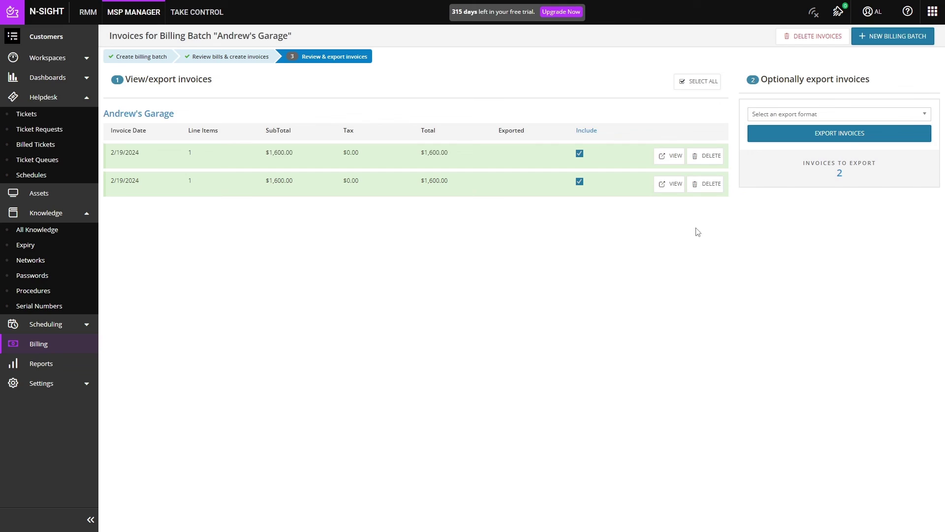